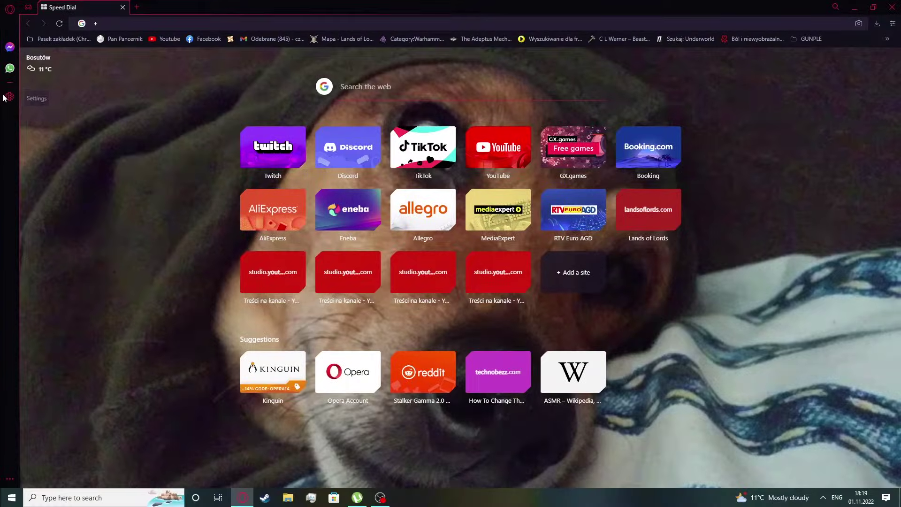
- Go to Settings, expand Advanced, and reach Preferred languages listing English and English (United States)
click(10, 98)
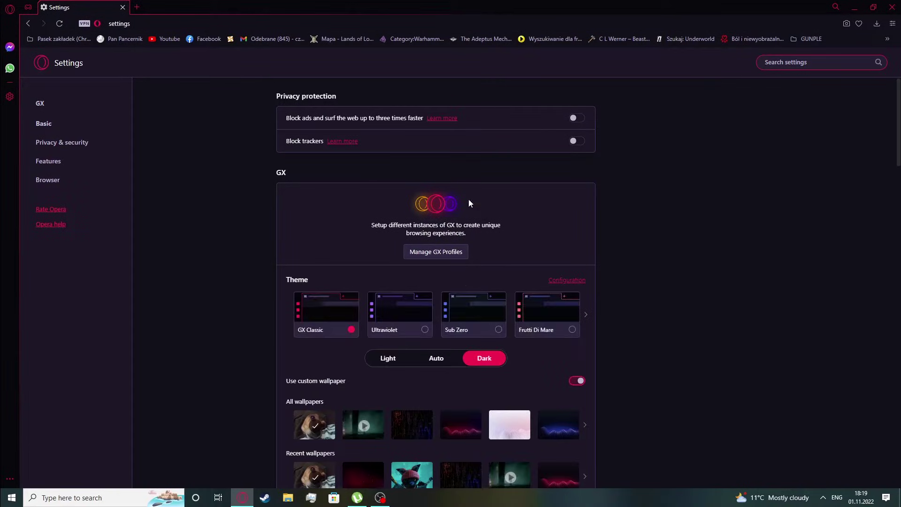
scroll(450, 282, down, 5)
scroll(451, 282, down, 10)
scroll(524, 442, down, 2)
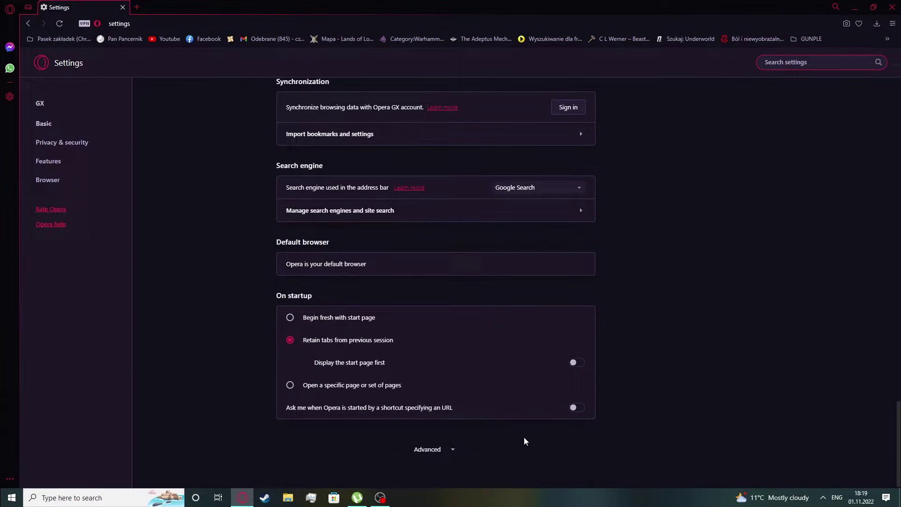
click(438, 454)
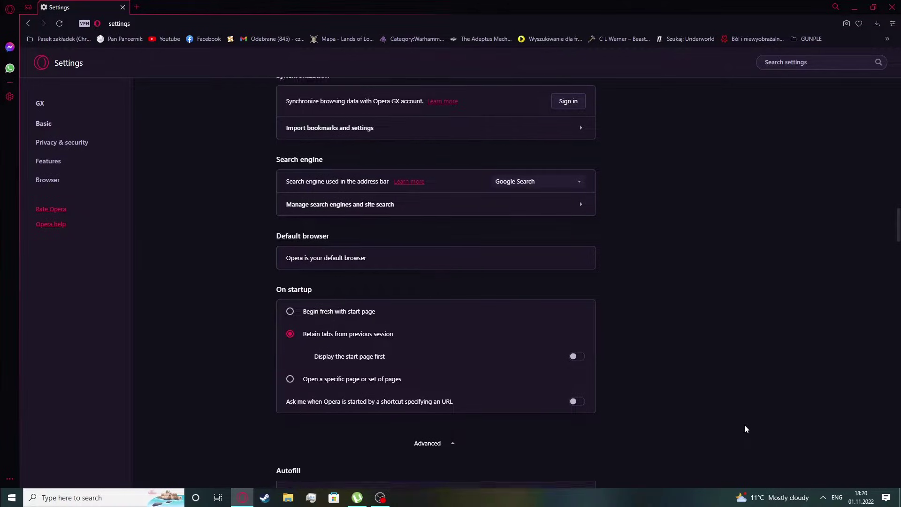
scroll(744, 427, down, 5)
scroll(642, 378, down, 5)
scroll(617, 360, down, 2)
scroll(609, 355, down, 3)
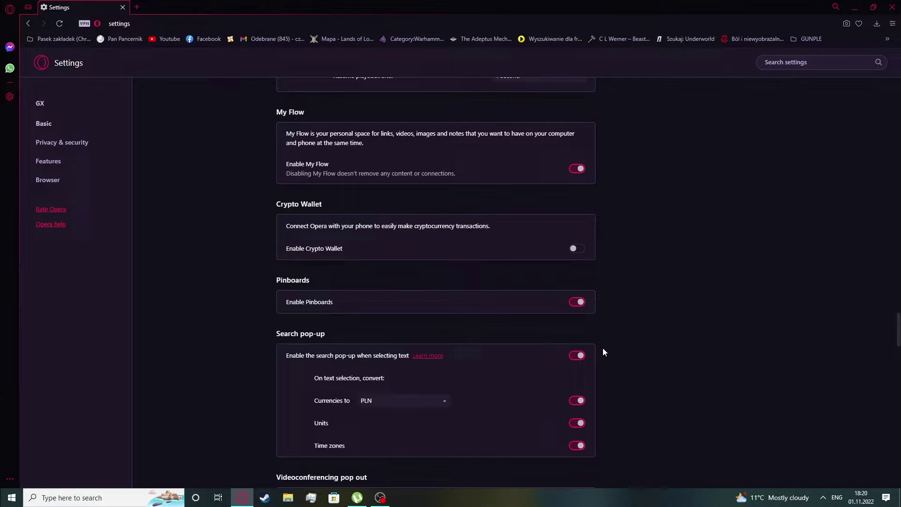
scroll(602, 351, down, 1)
scroll(601, 350, down, 3)
scroll(600, 350, down, 3)
scroll(598, 346, down, 4)
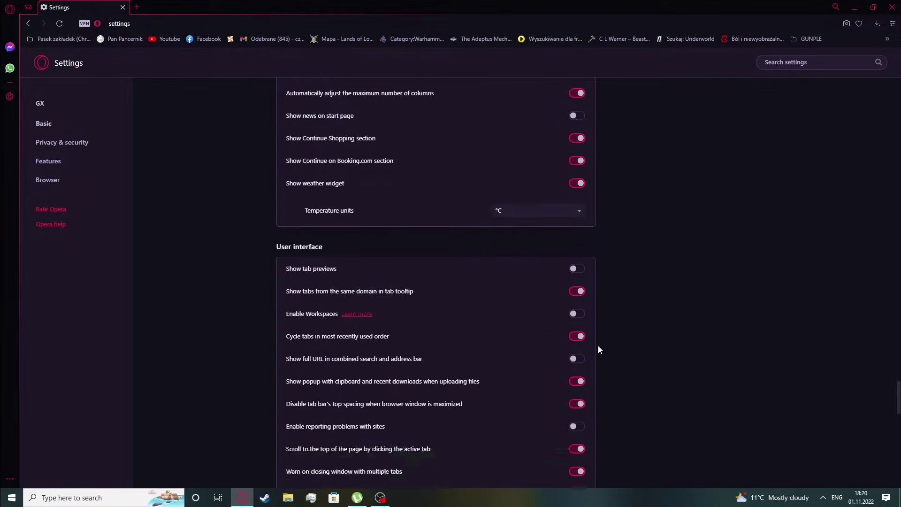
scroll(596, 345, down, 6)
scroll(559, 341, up, 1)
drag(289, 142, 345, 144)
scroll(610, 280, up, 1)
click(672, 296)
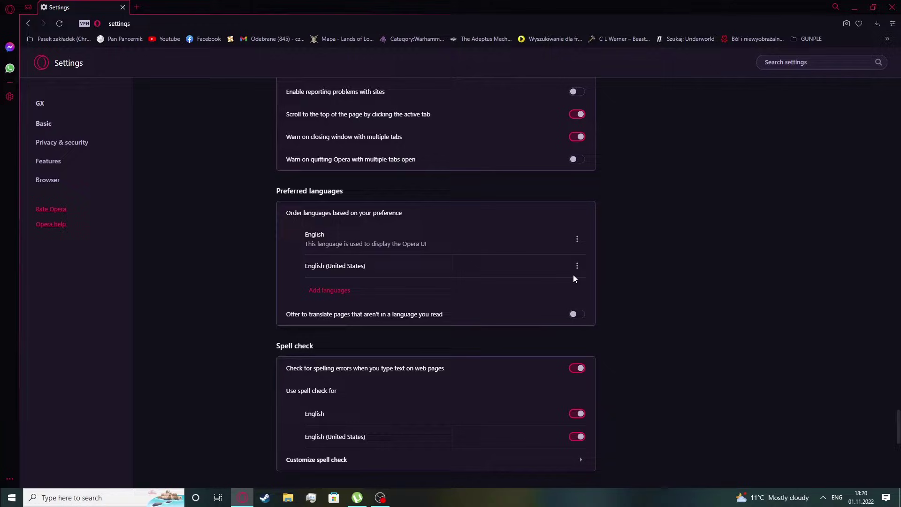
- Search for 'polish' and add Polish - polski below the two English entries
click(325, 291)
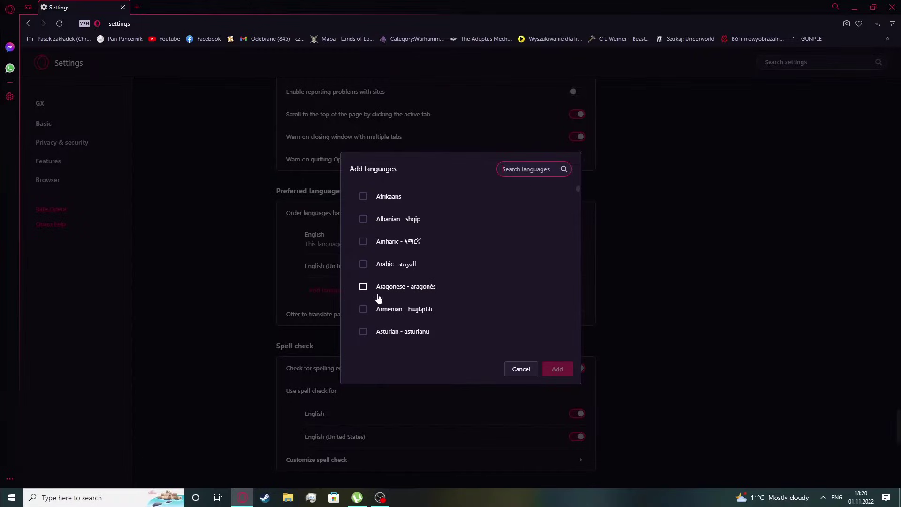
scroll(422, 274, down, 1)
scroll(440, 279, down, 2)
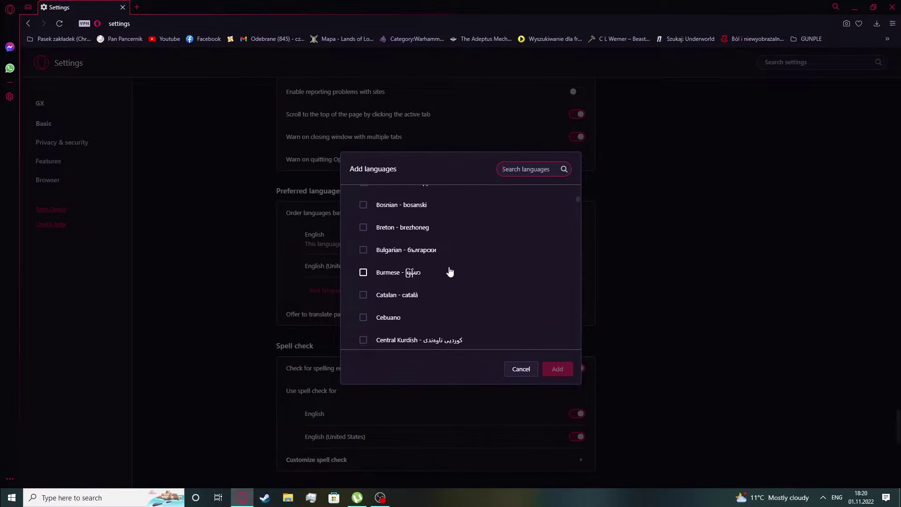
scroll(437, 253, down, 1)
scroll(399, 218, down, 1)
scroll(461, 238, down, 2)
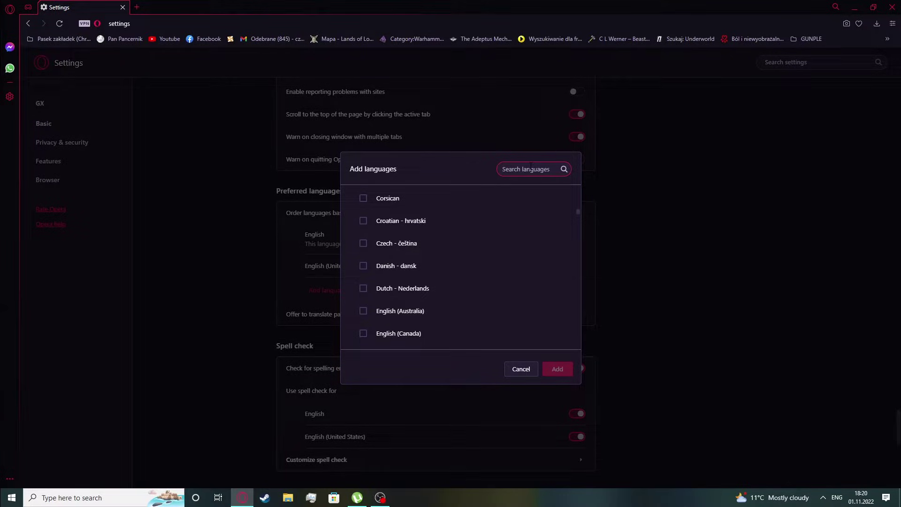
text(polish)
click(390, 196)
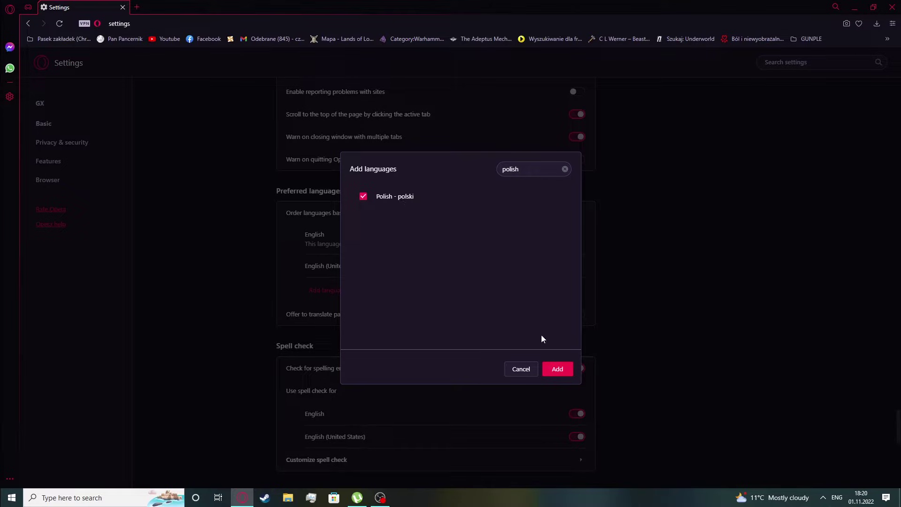
click(557, 370)
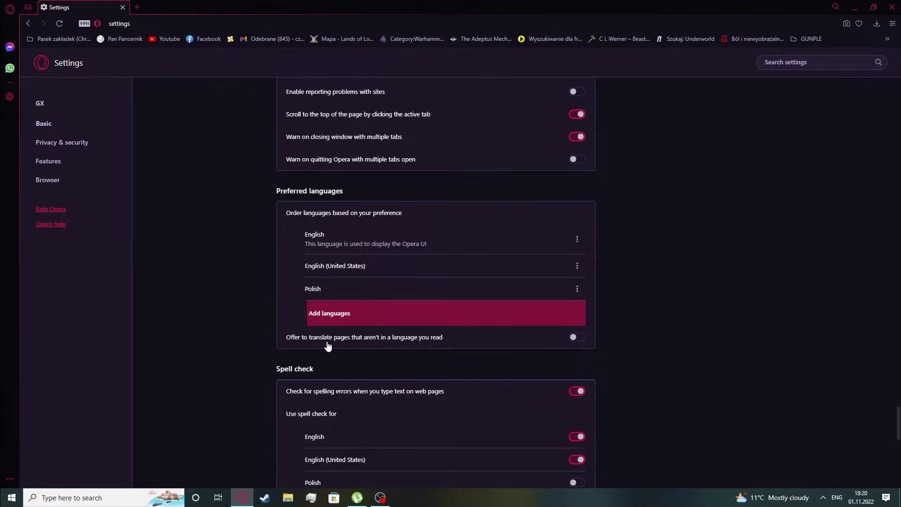
- Move Polish above both English entries and tick Display Opera in this language
click(274, 298)
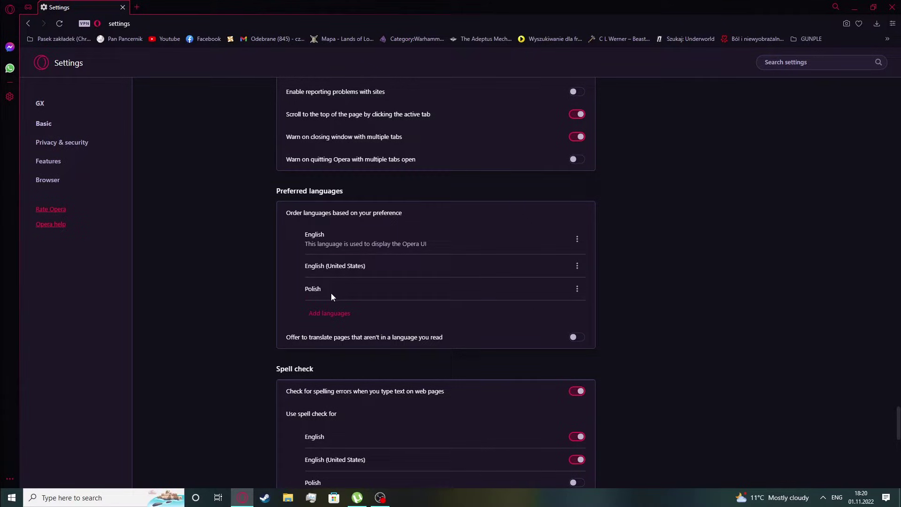
click(578, 292)
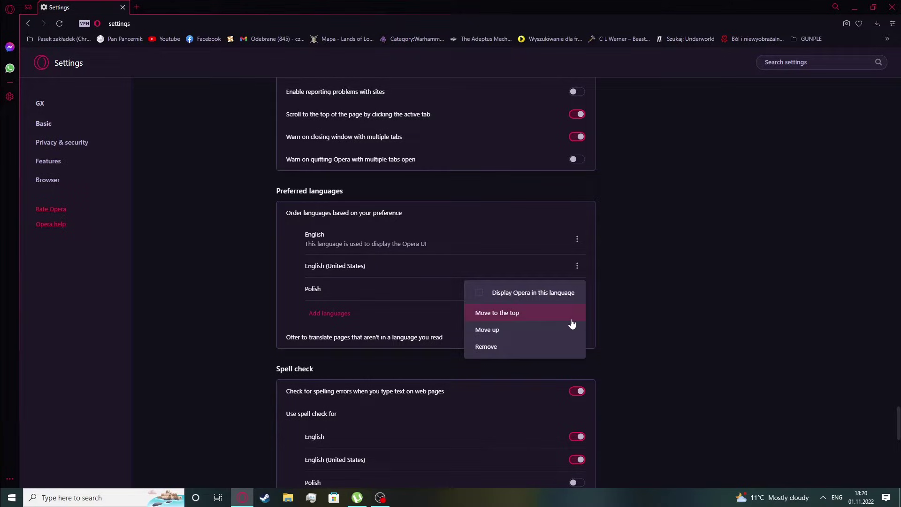
click(555, 317)
click(577, 236)
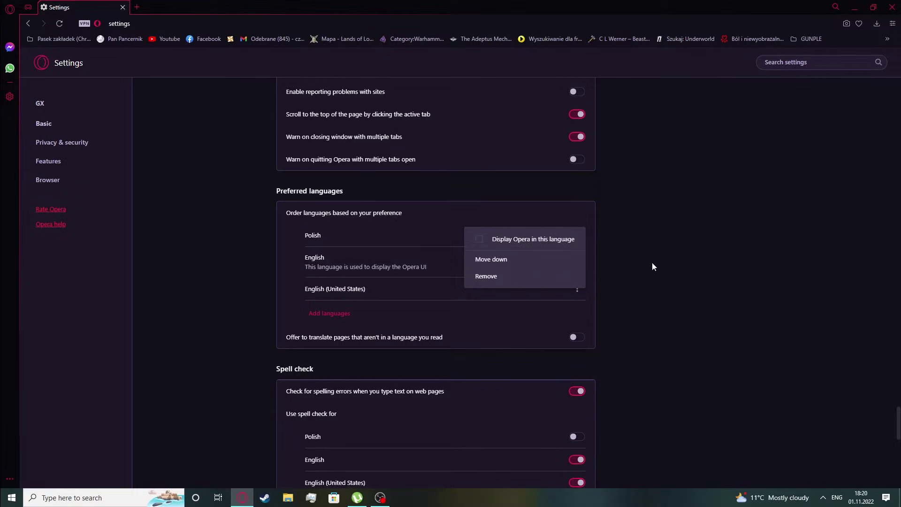
click(480, 240)
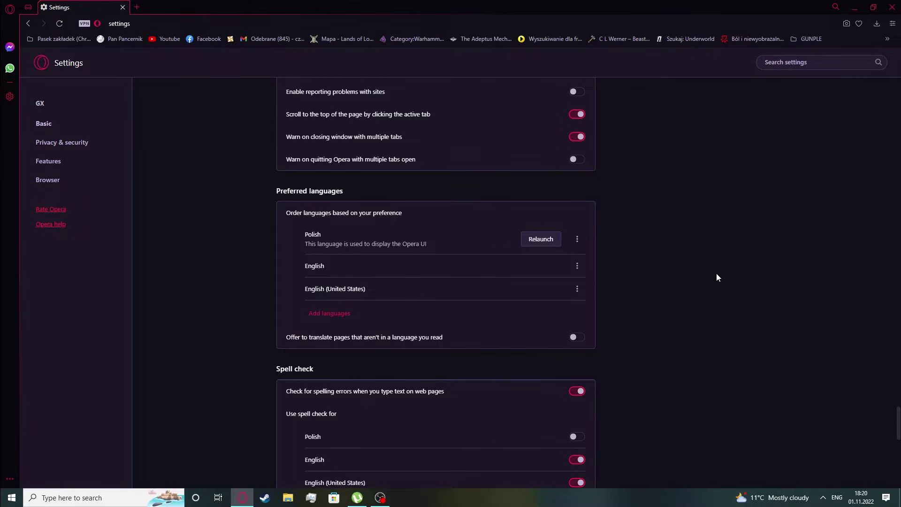
- Relaunch Opera GX so it reopens in Polish on the GX Corner page
click(538, 244)
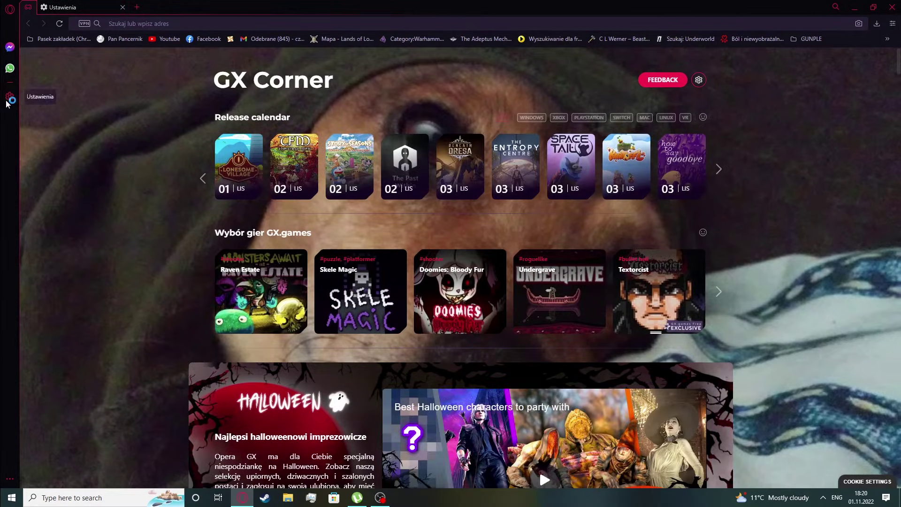
scroll(9, 106, down, 4)
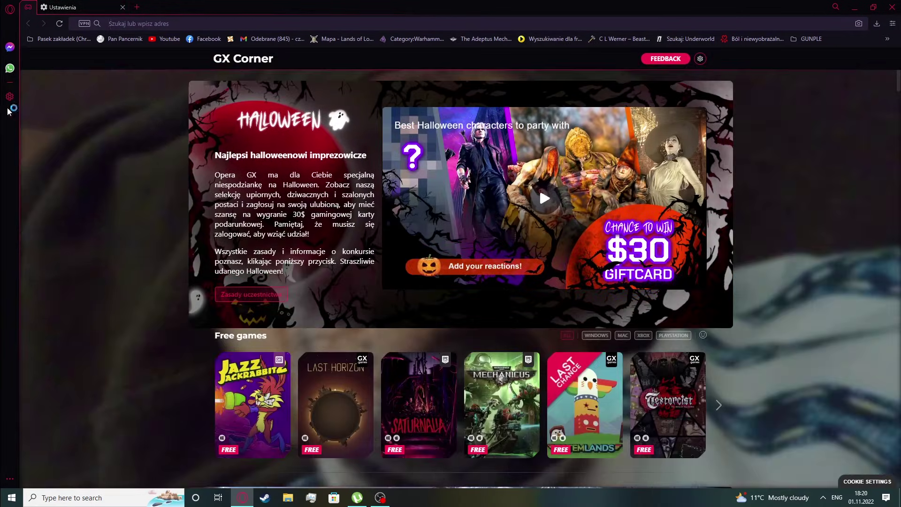